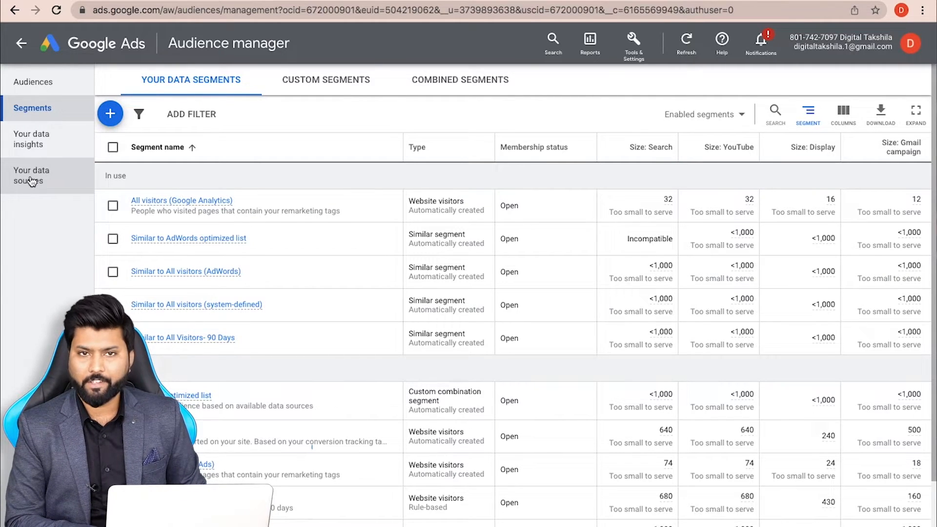
From Your data sources, choose Edit source for the Google Ads tag and review its Remarketing setting
{"action": "left_click", "coordinate": [31, 181]}
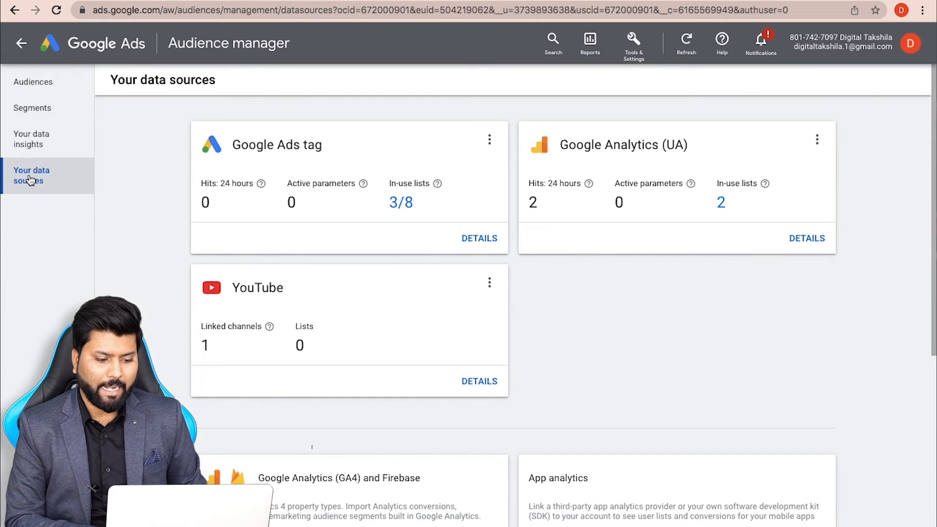
{"action": "left_click", "coordinate": [489, 140]}
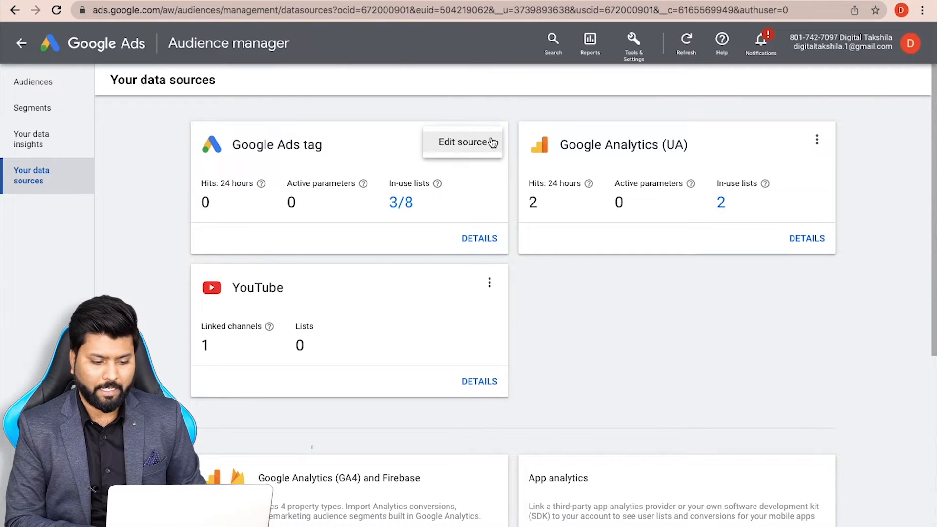
{"action": "left_click", "coordinate": [464, 143]}
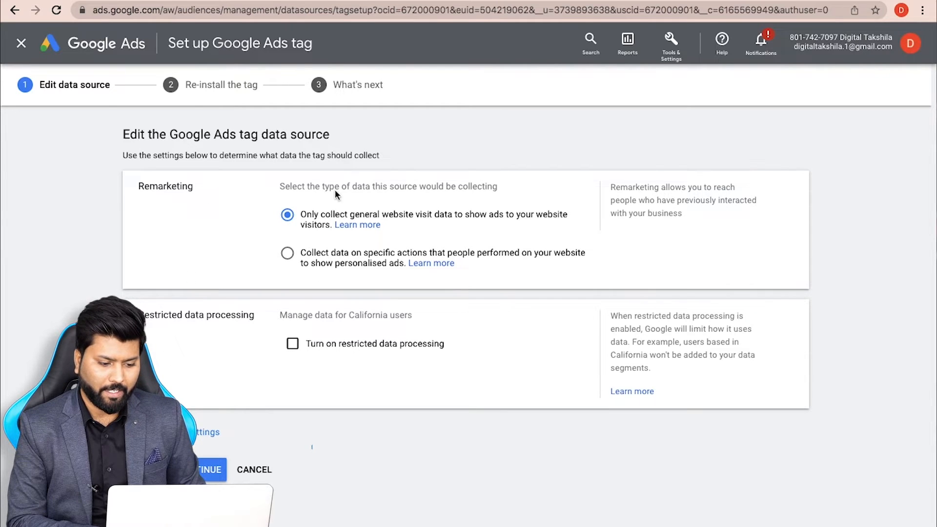
{"action": "double_click", "coordinate": [152, 186]}
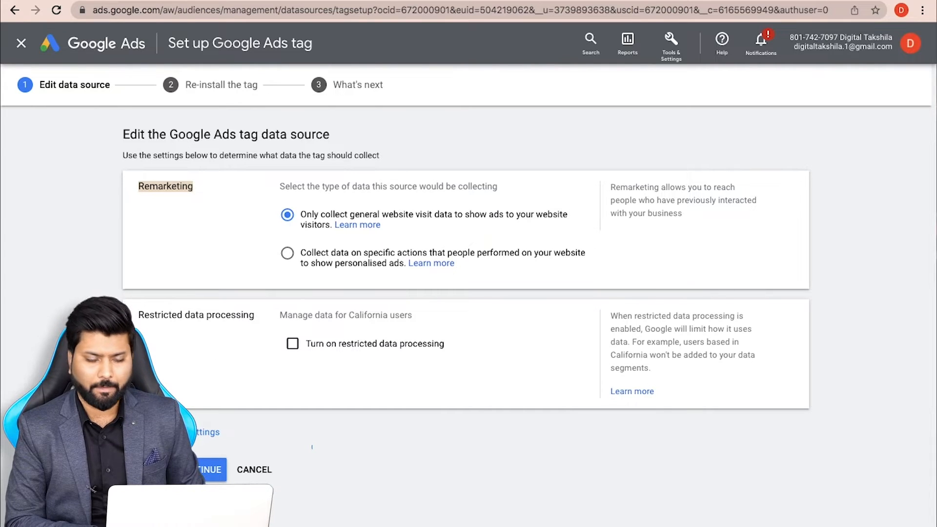
Keep 'Only collect general website visit data', expand the user_id setting, and continue to the reinstall step
{"action": "left_click", "coordinate": [178, 432]}
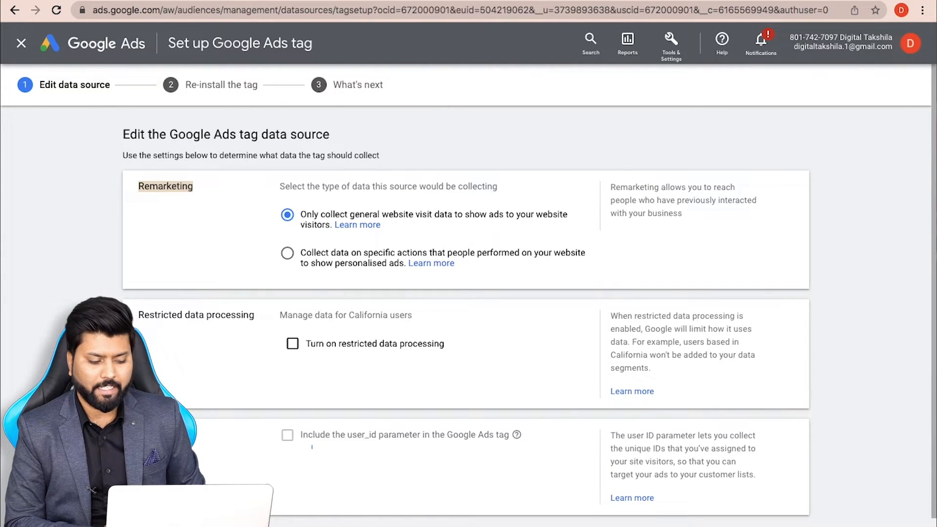
{"action": "scroll", "coordinate": [312, 447], "scroll_direction": "down", "scroll_amount": 2}
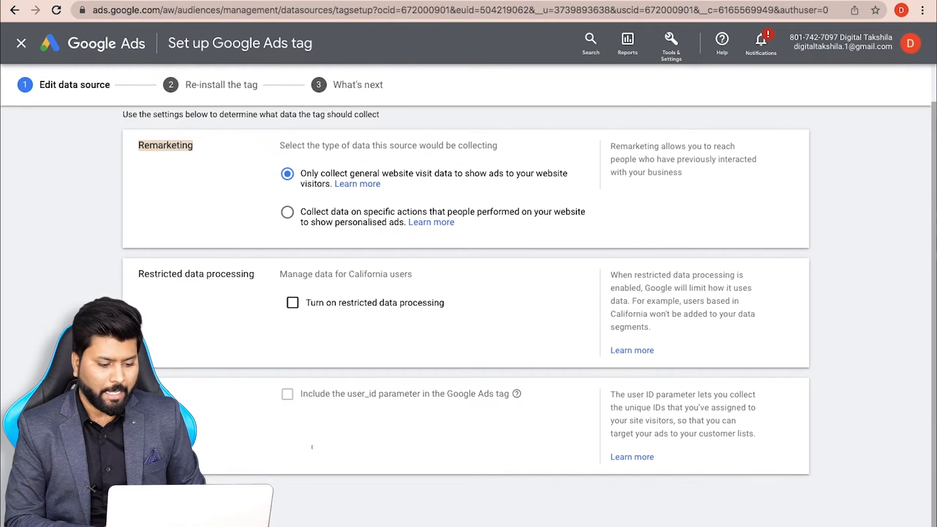
{"action": "scroll", "coordinate": [312, 447], "scroll_direction": "up", "scroll_amount": 1}
{"action": "left_click", "coordinate": [163, 501]}
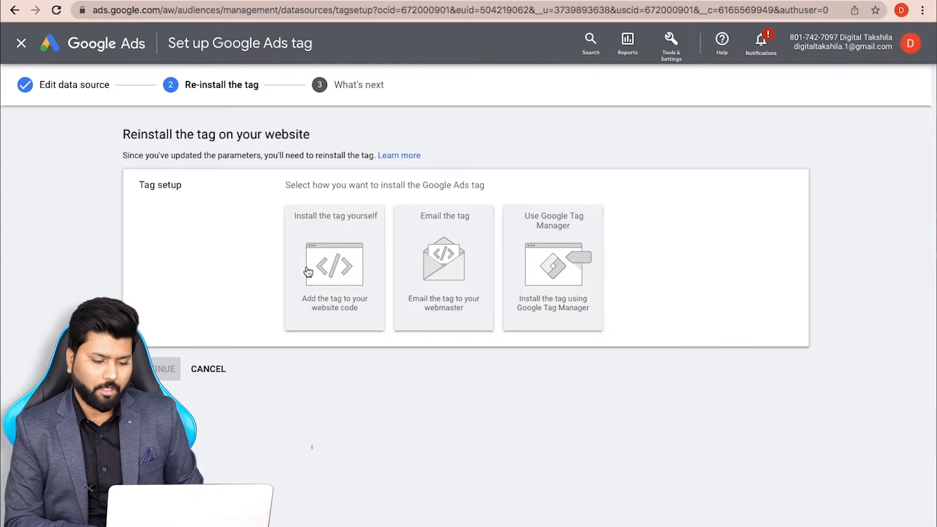
Choose to install the tag yourself, select the global site tag code, and finish the tag setup
{"action": "left_click", "coordinate": [335, 273]}
{"action": "scroll", "coordinate": [361, 312], "scroll_direction": "down", "scroll_amount": 3}
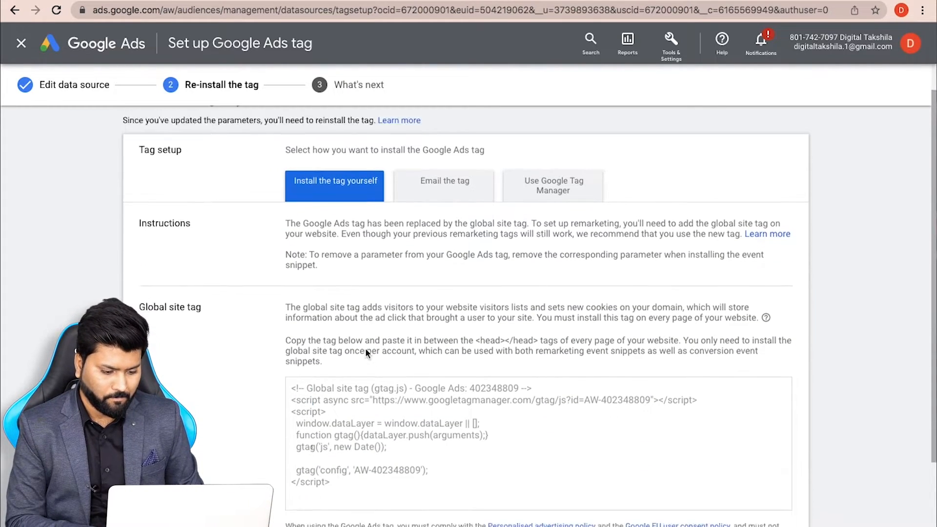
{"action": "scroll", "coordinate": [366, 349], "scroll_direction": "down", "scroll_amount": 1}
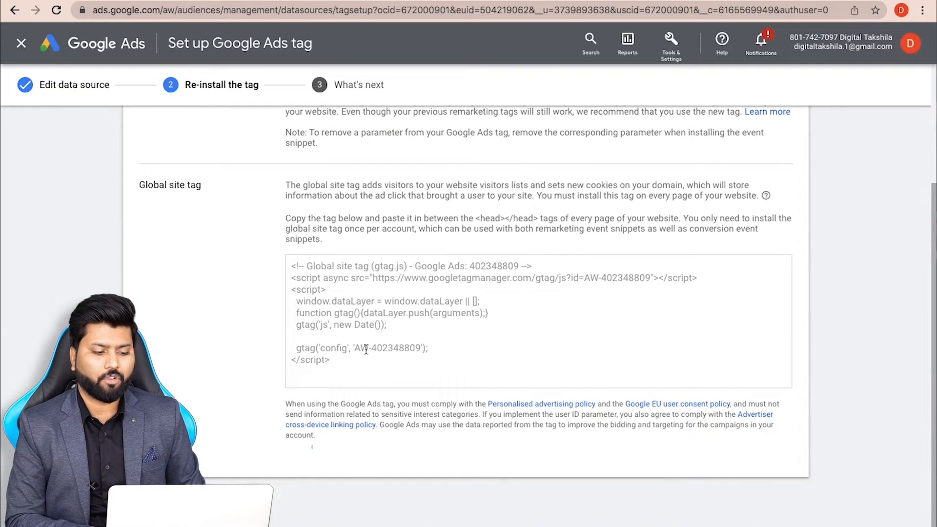
{"action": "scroll", "coordinate": [425, 278], "scroll_direction": "down", "scroll_amount": 1}
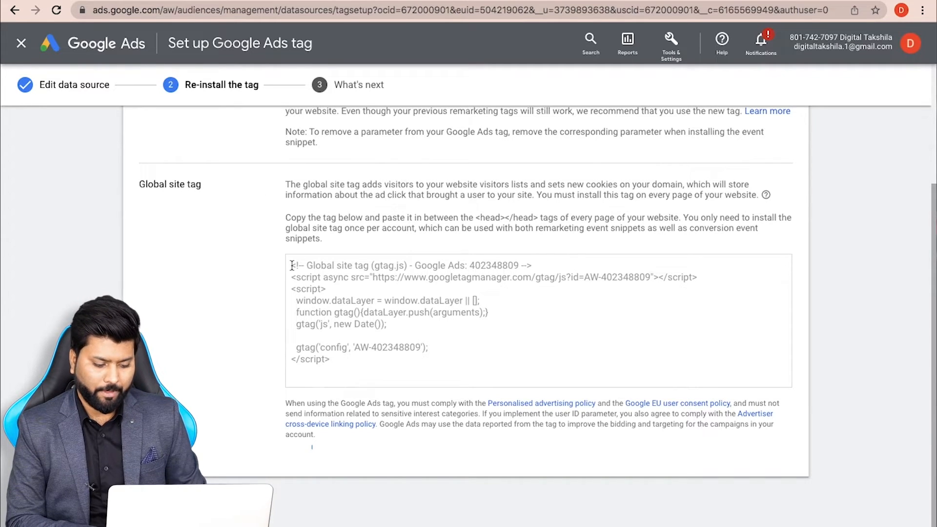
{"action": "left_click_drag", "start_coordinate": [291, 265], "coordinate": [369, 372]}
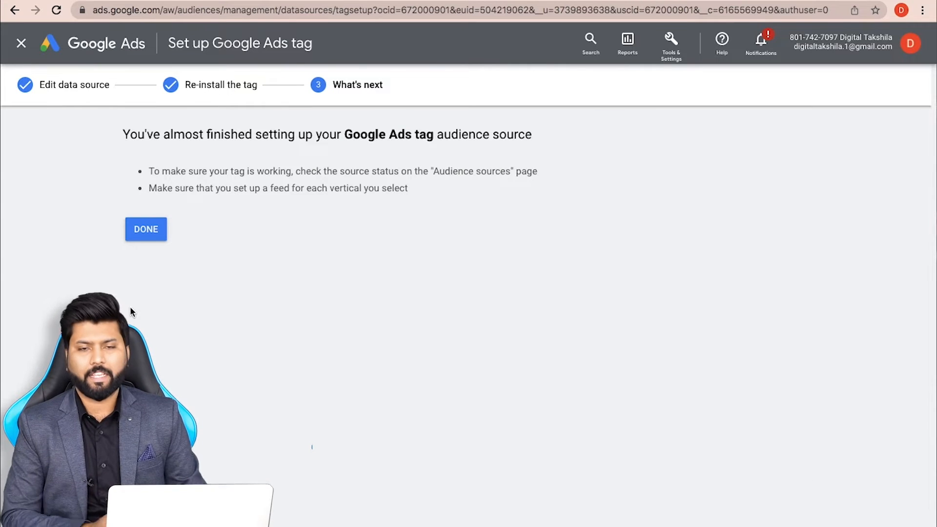
{"action": "left_click", "coordinate": [151, 241]}
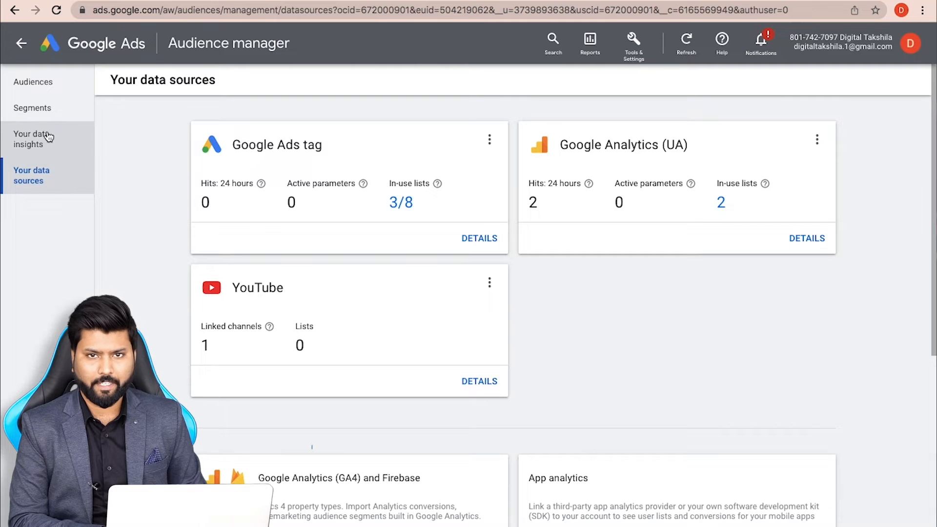
From the Segments list, start a new Website visitors data segment
{"action": "left_click", "coordinate": [45, 108]}
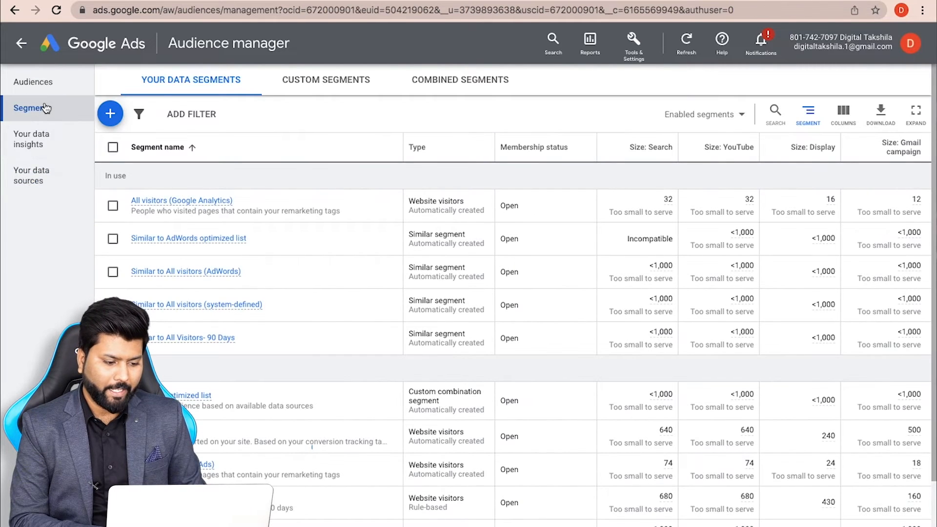
{"action": "scroll", "coordinate": [155, 256], "scroll_direction": "down", "scroll_amount": 2}
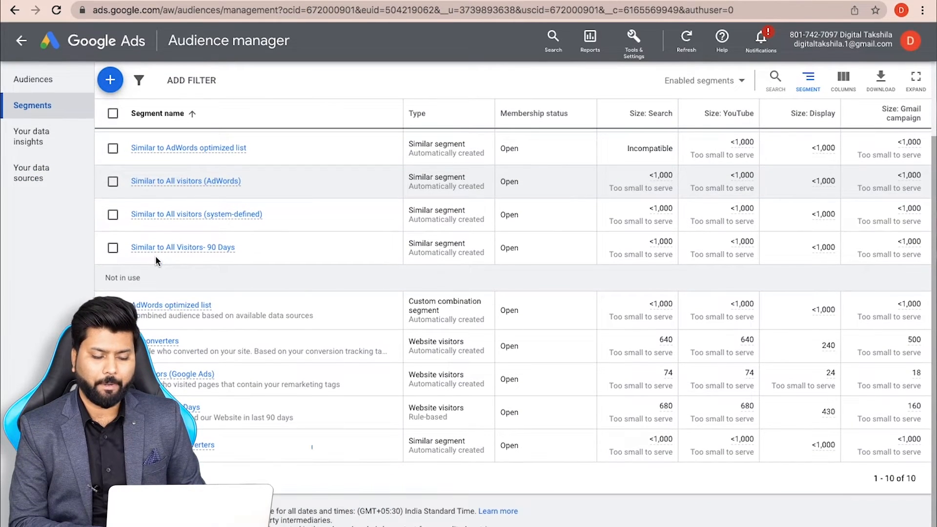
{"action": "scroll", "coordinate": [155, 255], "scroll_direction": "up", "scroll_amount": 2}
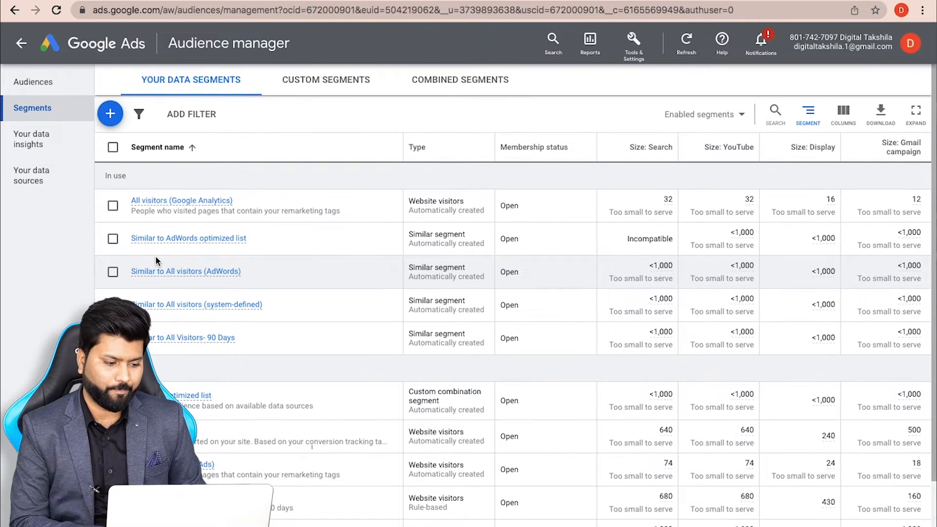
{"action": "left_click", "coordinate": [116, 123]}
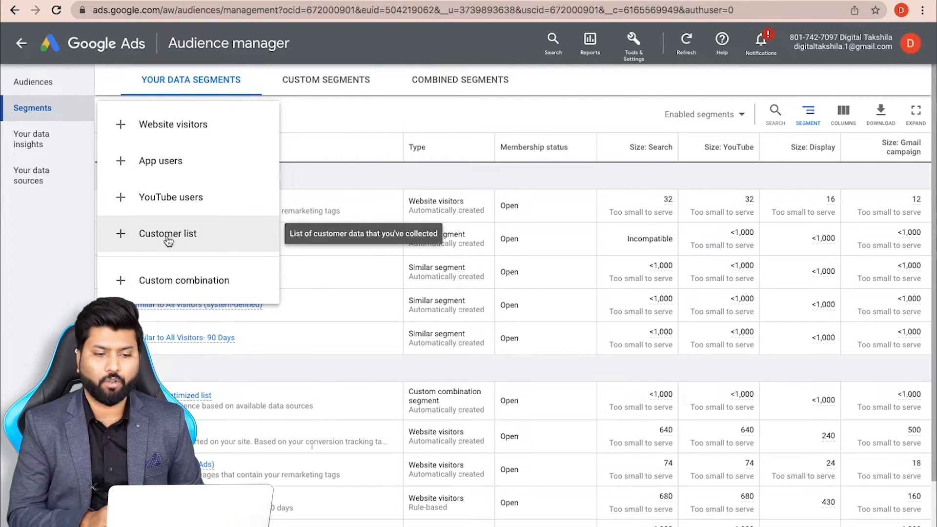
{"action": "left_click", "coordinate": [166, 138]}
Name the segment 'remarekting audience' and set its members to Visitors of a page
{"action": "left_click", "coordinate": [249, 107]}
{"action": "type", "text": "rema"}
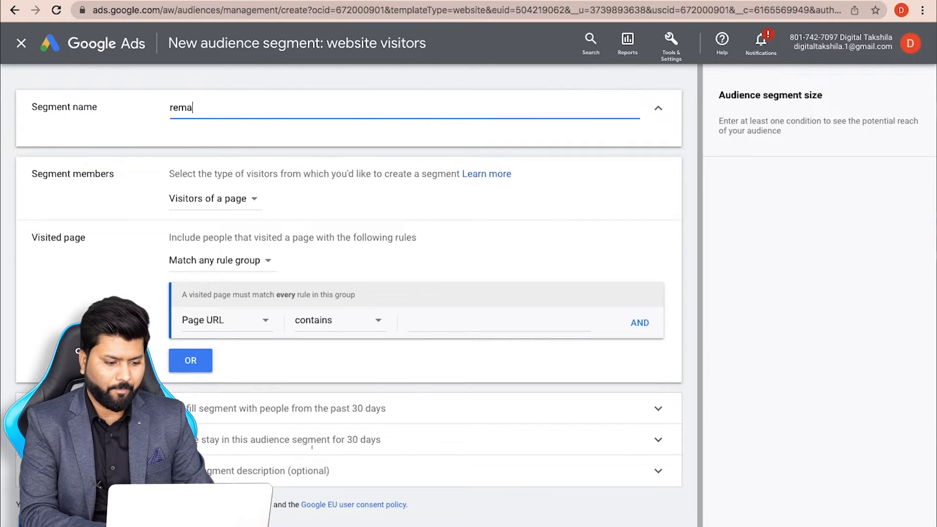
{"action": "type", "text": "rekting audience"}
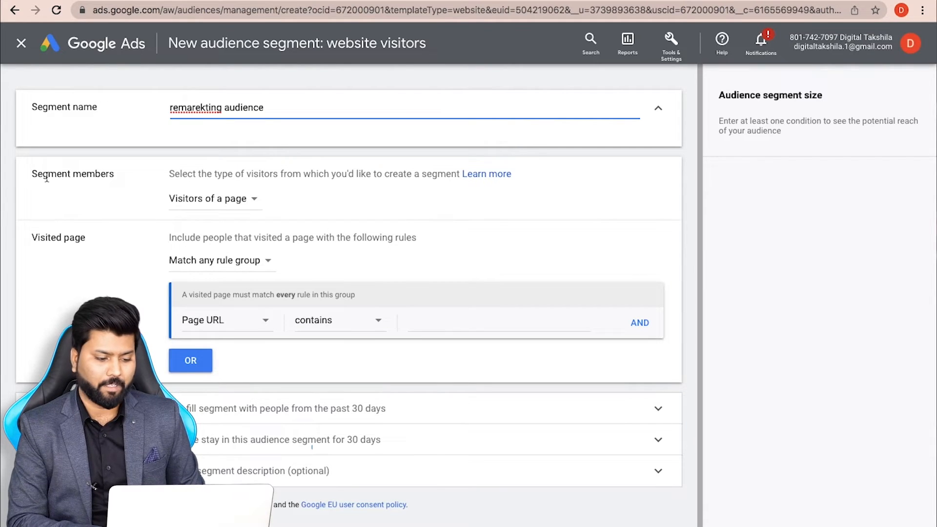
{"action": "left_click", "coordinate": [216, 199]}
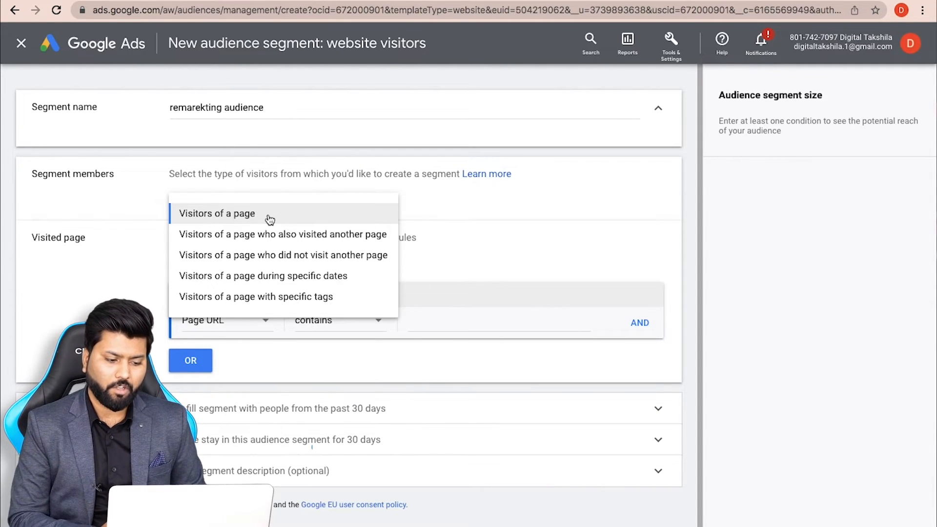
{"action": "left_click", "coordinate": [244, 215]}
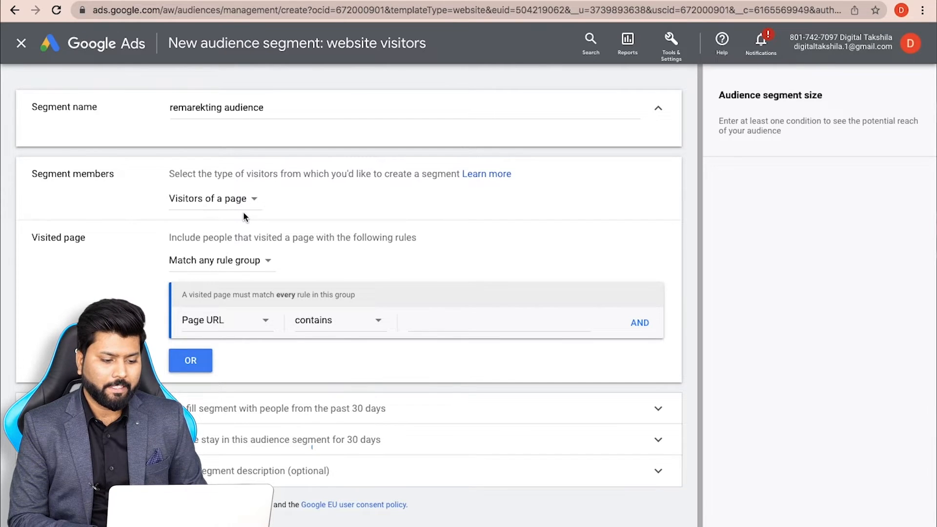
Try the 'also visited another page' member type, then revert to plain Visitors of a page
{"action": "left_click", "coordinate": [223, 200]}
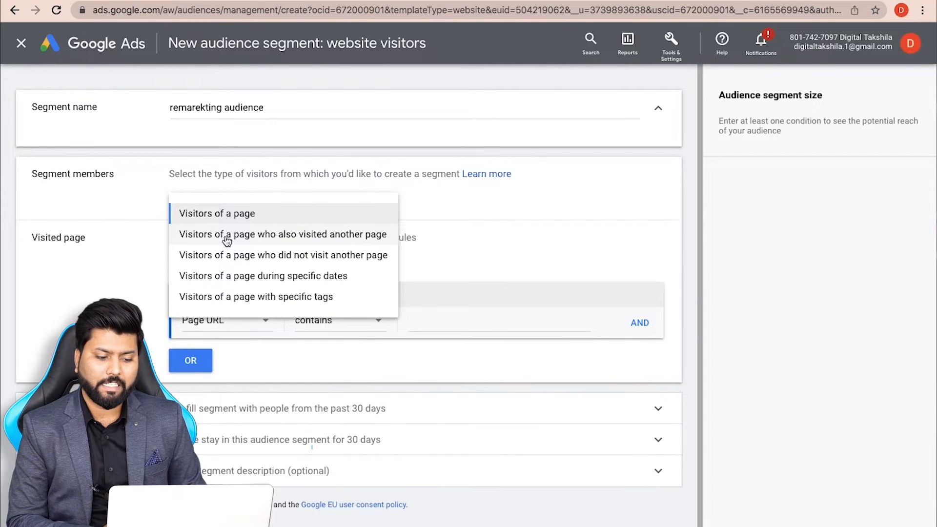
{"action": "left_click", "coordinate": [227, 236]}
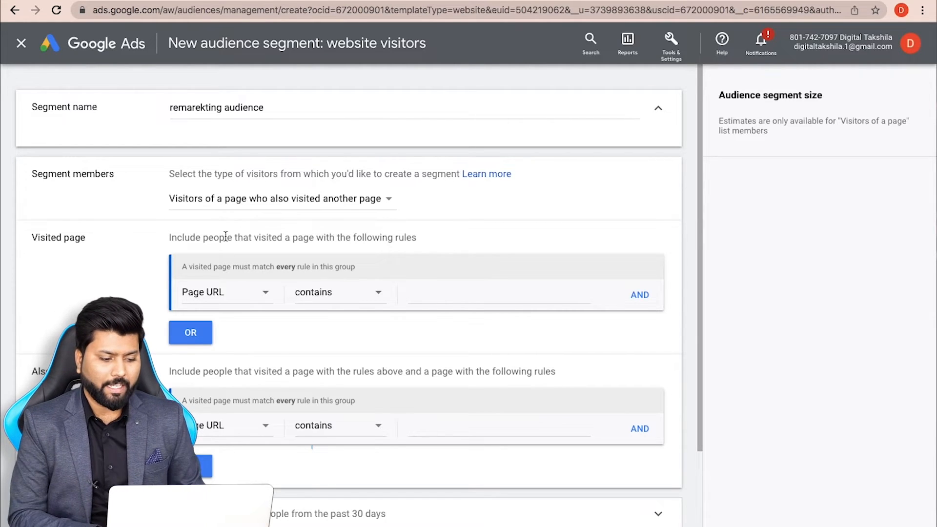
{"action": "left_click", "coordinate": [277, 208]}
{"action": "left_click", "coordinate": [276, 209]}
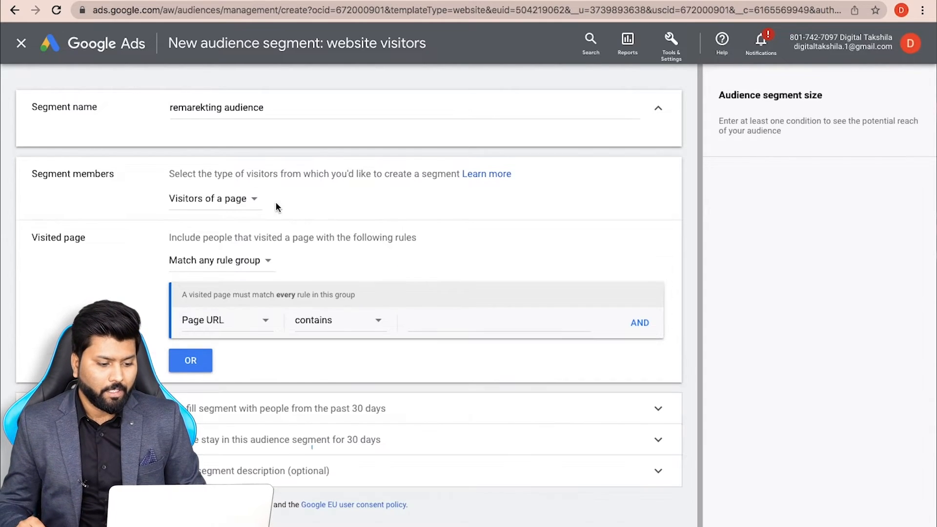
{"action": "left_click", "coordinate": [226, 201]}
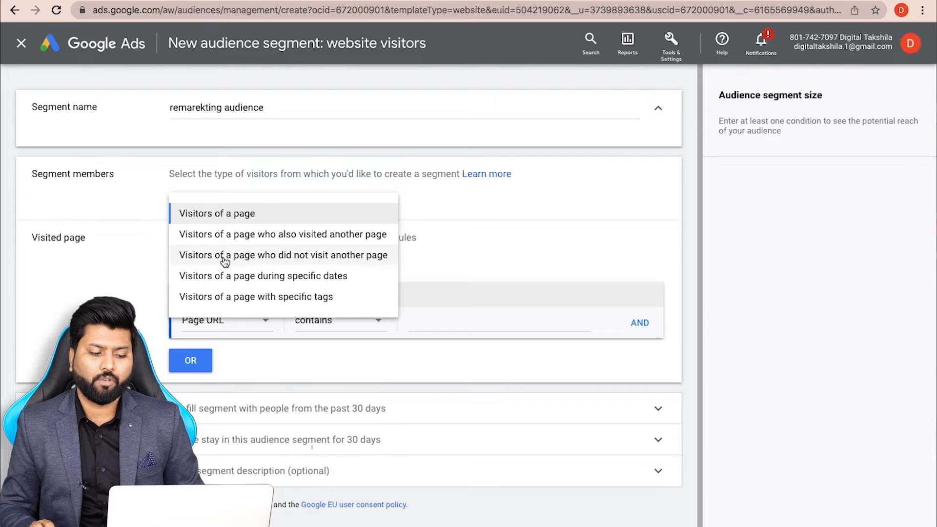
Set segment members to 'Visitors of a page who did not visit another page'
{"action": "left_click", "coordinate": [317, 256]}
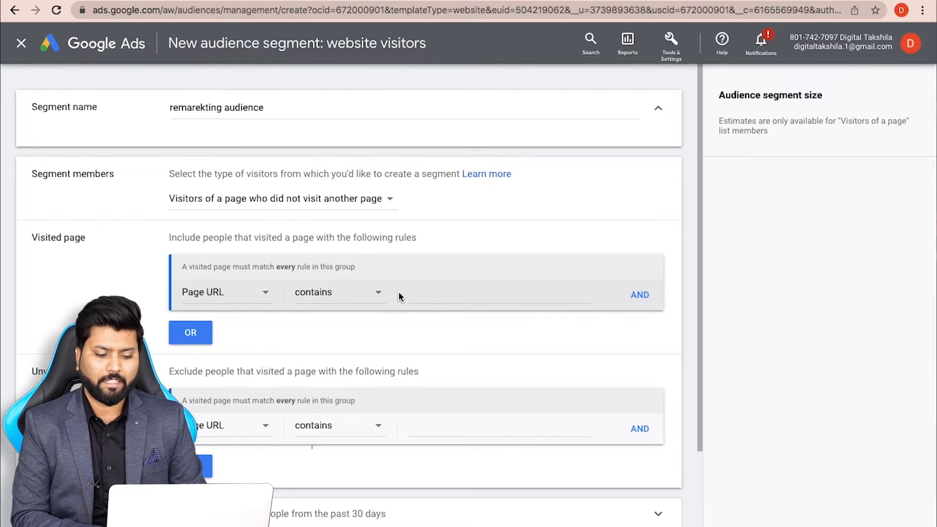
{"action": "left_click", "coordinate": [430, 296]}
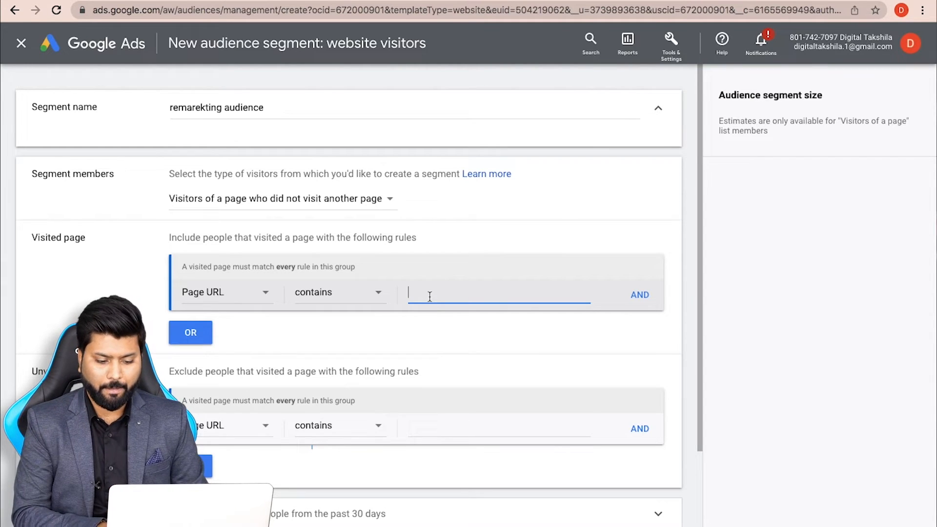
In a new tab, search Google for 'digital takshila' and open the Digital Takshila website
{"action": "key", "text": "super+t"}
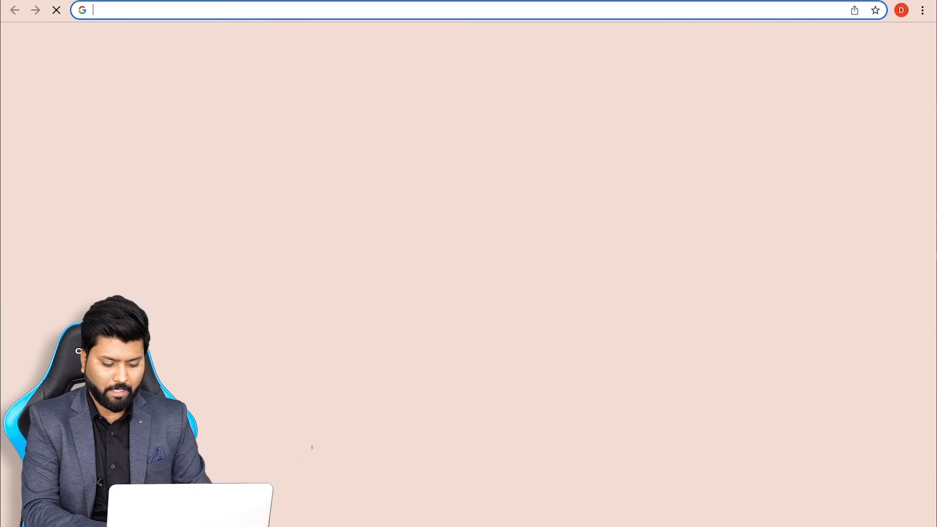
{"action": "type", "text": "digital "}
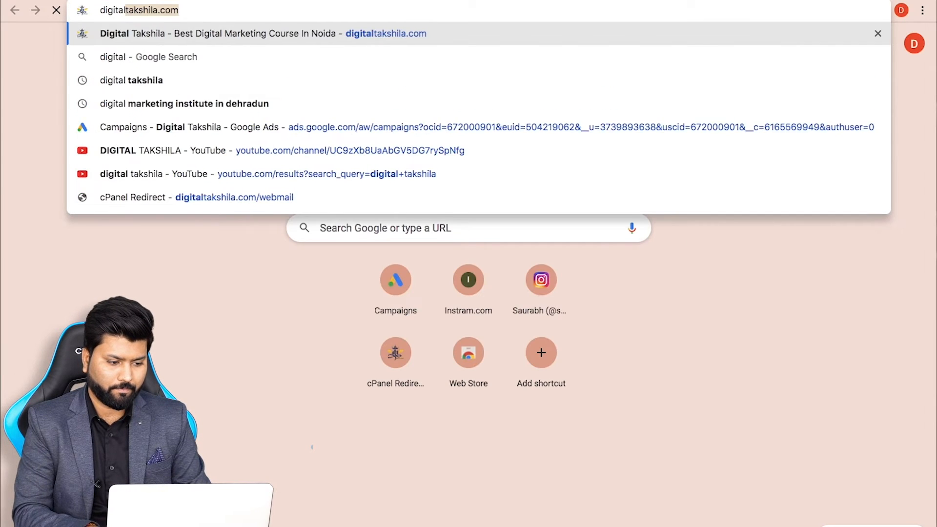
{"action": "type", "text": "ta"}
{"action": "key", "text": "BackSpace"}
{"action": "key", "text": "BackSpace"}
{"action": "key", "text": "Down"}
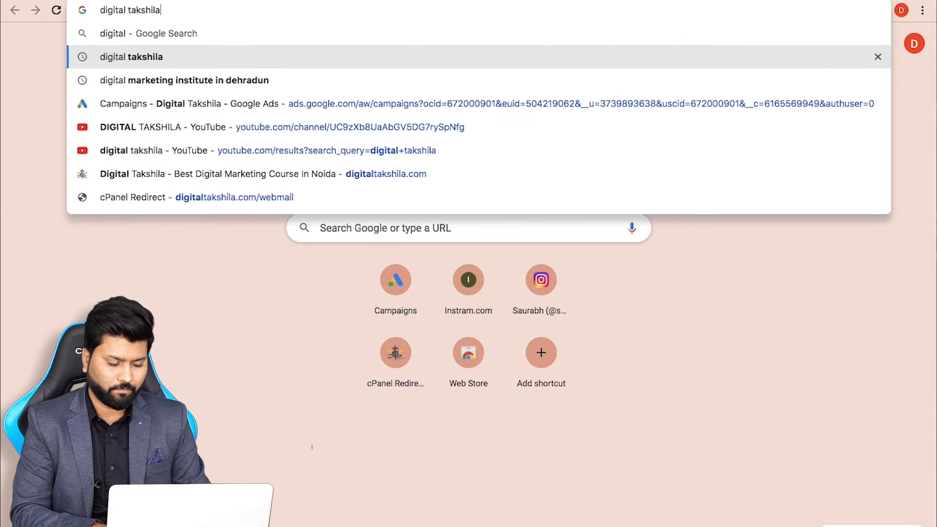
{"action": "key", "text": "Return"}
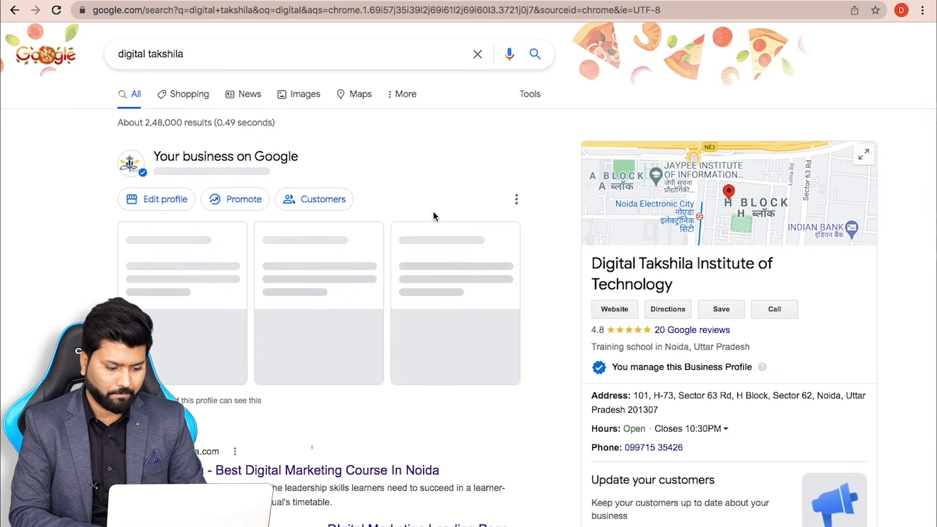
{"action": "left_click", "coordinate": [231, 473]}
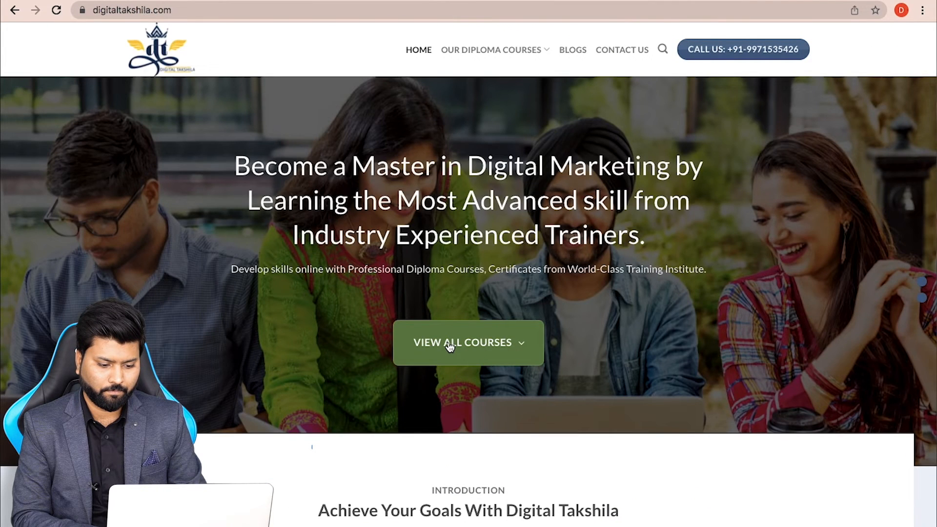
Open the Digital Marketing course page and copy its web address
{"action": "left_click", "coordinate": [450, 344]}
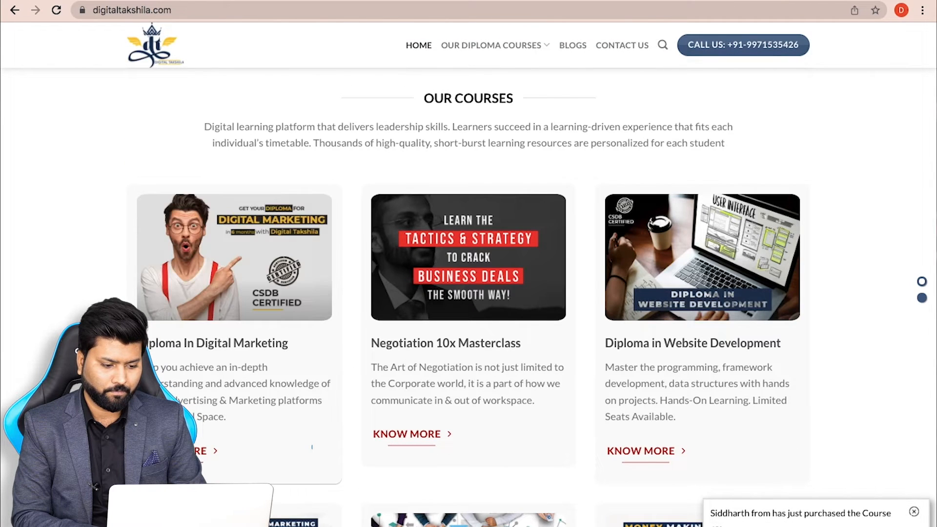
{"action": "left_click", "coordinate": [312, 447]}
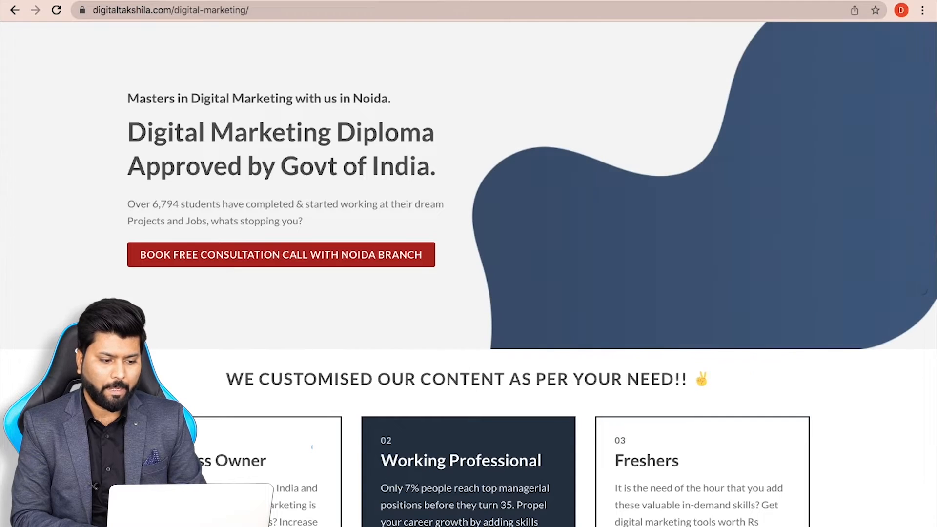
{"action": "left_click", "coordinate": [272, 10]}
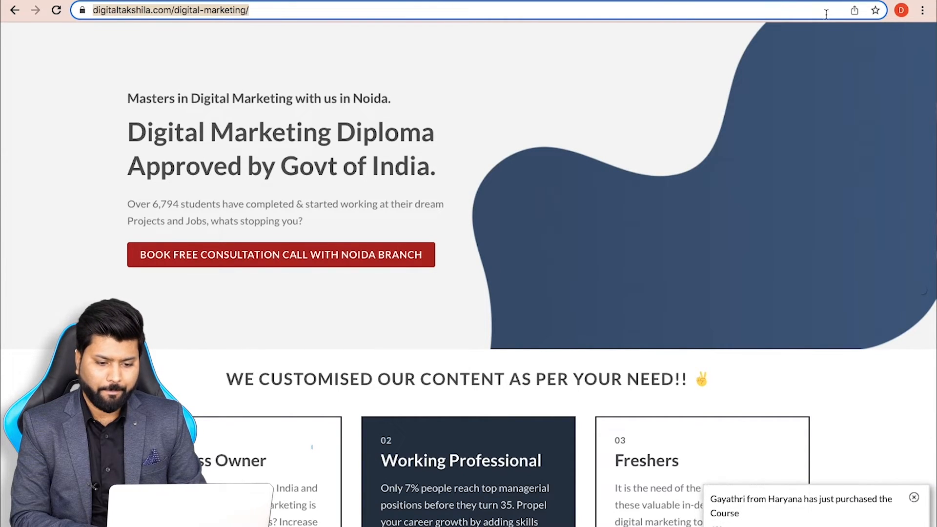
{"action": "key", "text": "ctrl+Tab"}
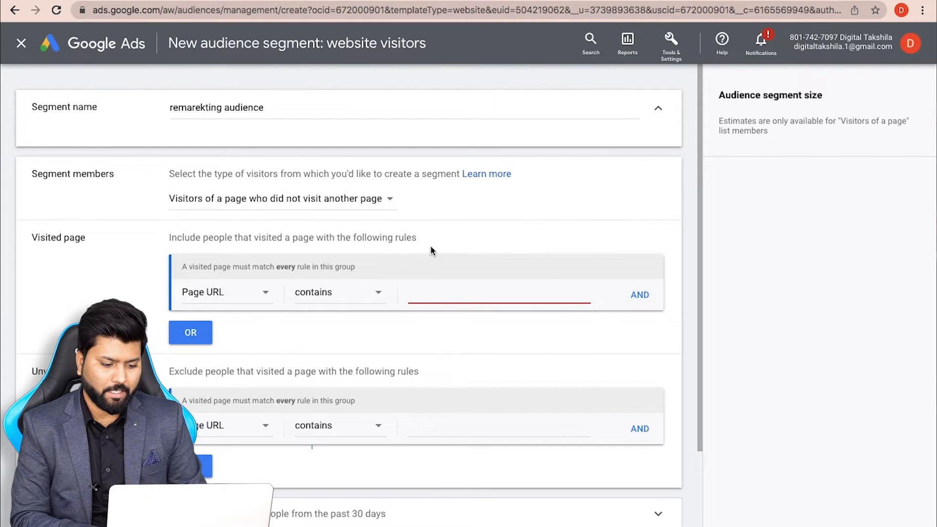
{"action": "key", "text": "ctrl+v"}
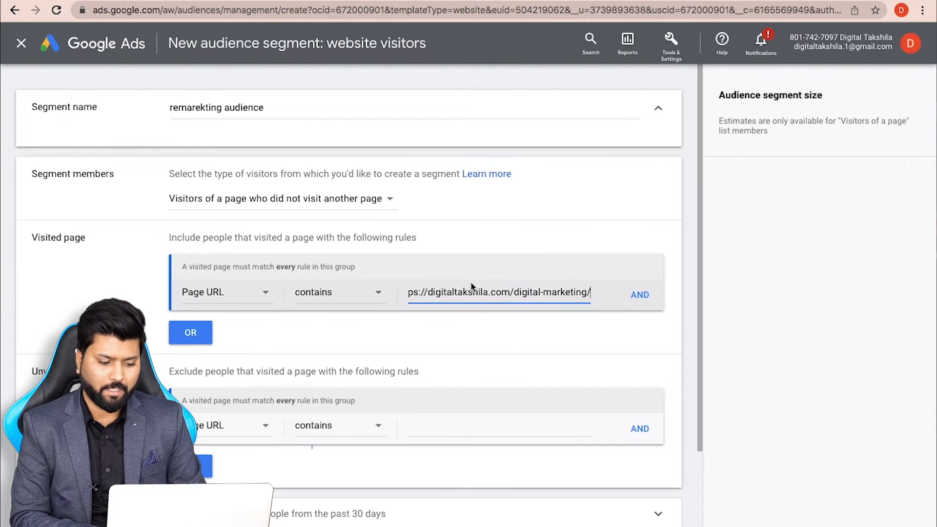
{"action": "left_click", "coordinate": [324, 294]}
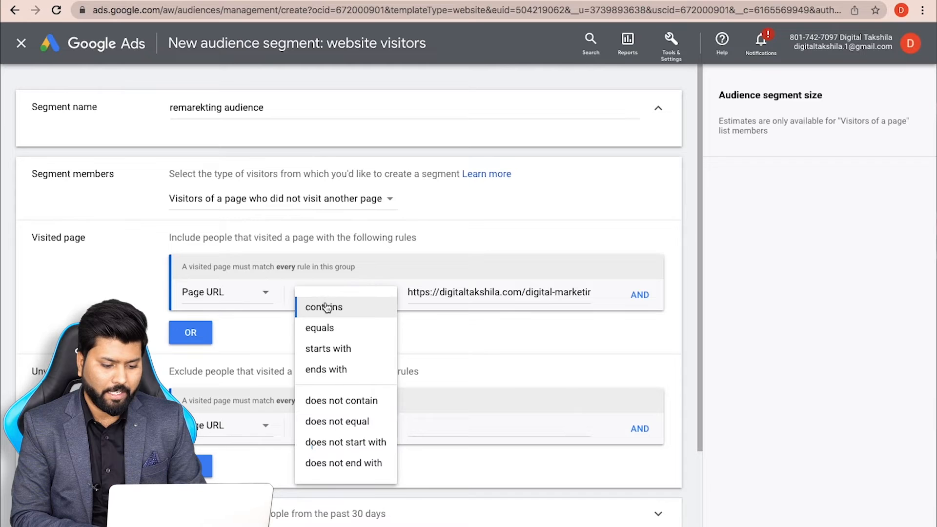
{"action": "left_click", "coordinate": [325, 332]}
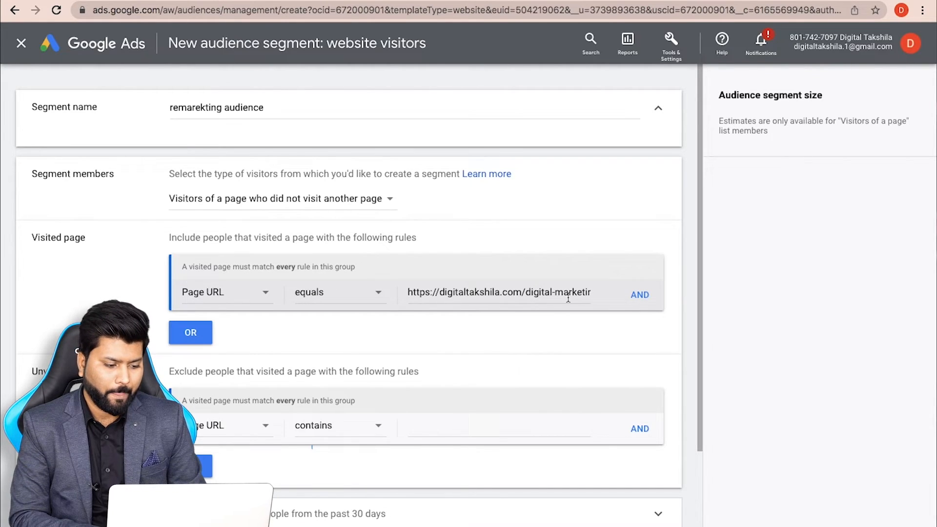
{"action": "triple_click", "coordinate": [37, 237]}
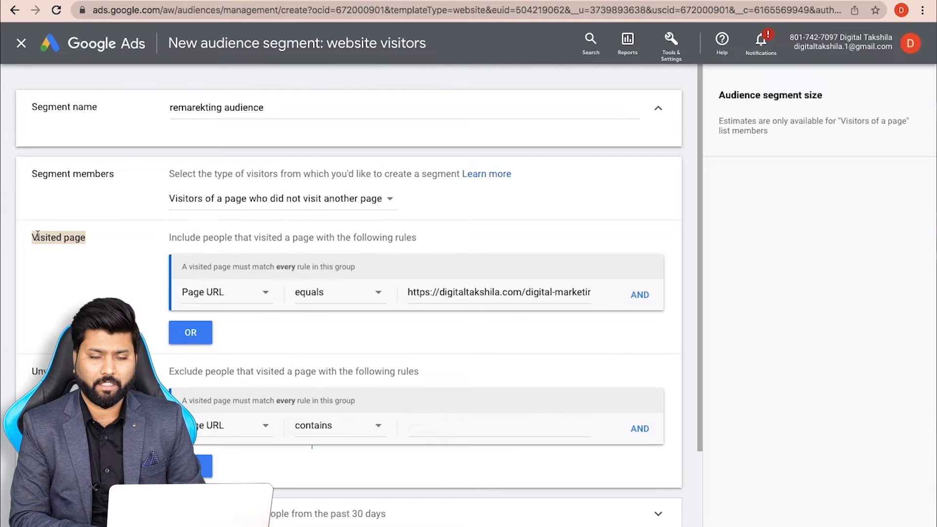
{"action": "scroll", "coordinate": [37, 237], "scroll_direction": "down", "scroll_amount": 3}
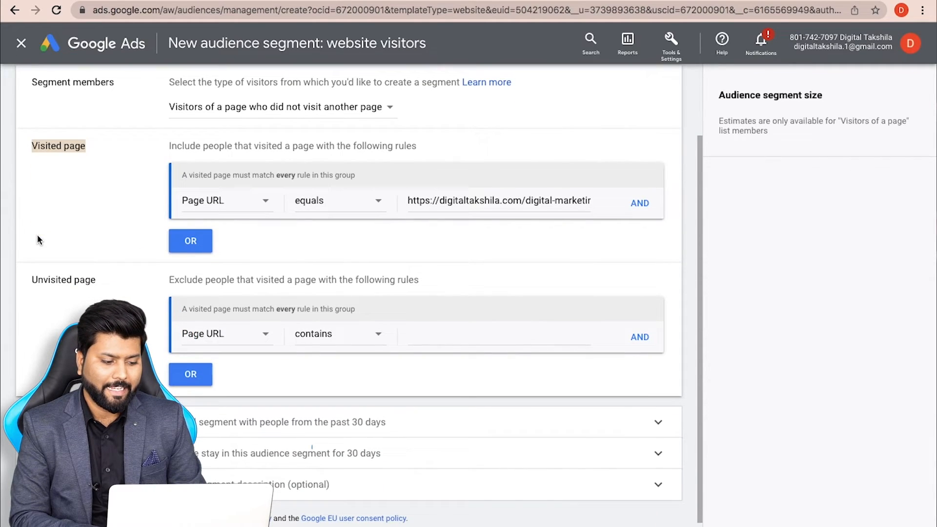
{"action": "left_click", "coordinate": [463, 331]}
On the course page, fill in the enquiry form's name and phone number fields
{"action": "left_click", "coordinate": [693, 1]}
{"action": "scroll", "coordinate": [570, 280], "scroll_direction": "down", "scroll_amount": 12}
{"action": "scroll", "coordinate": [572, 285], "scroll_direction": "down", "scroll_amount": 1}
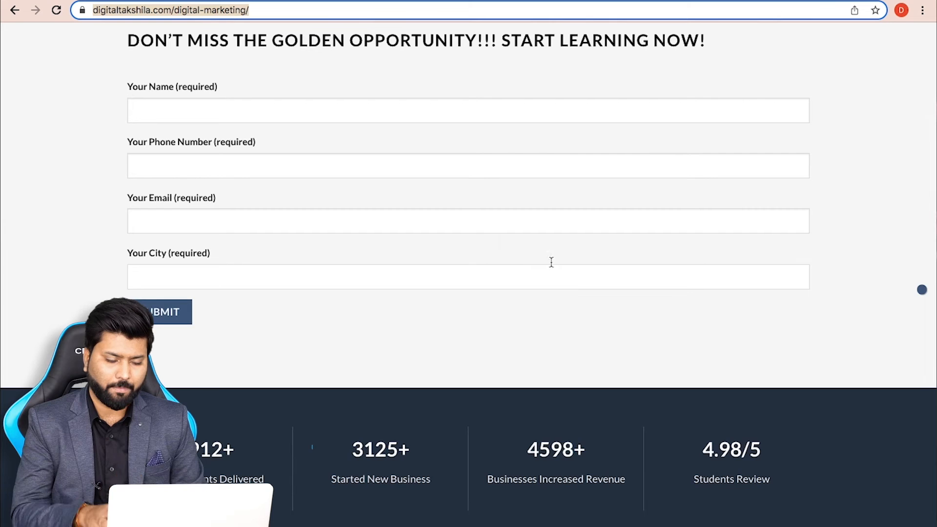
{"action": "left_click", "coordinate": [235, 115]}
{"action": "type", "text": "saurabh"}
{"action": "key", "text": "Tab"}
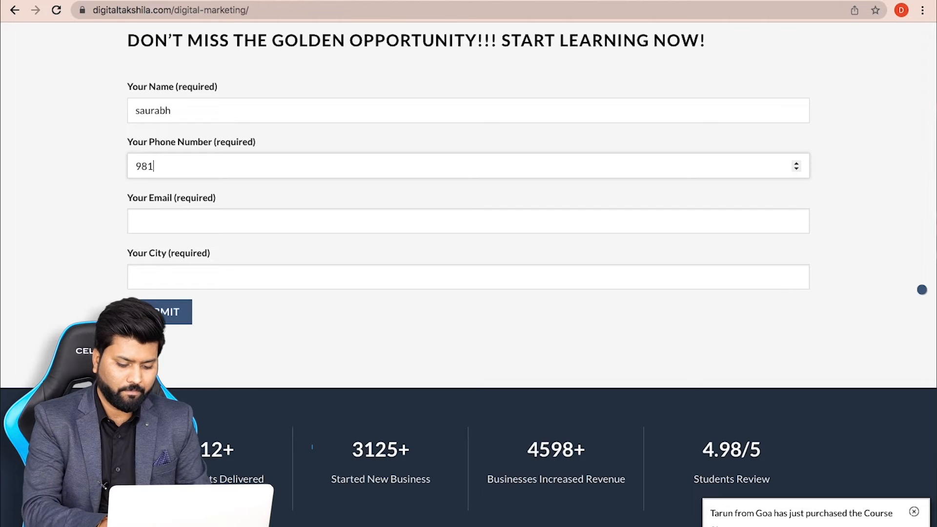
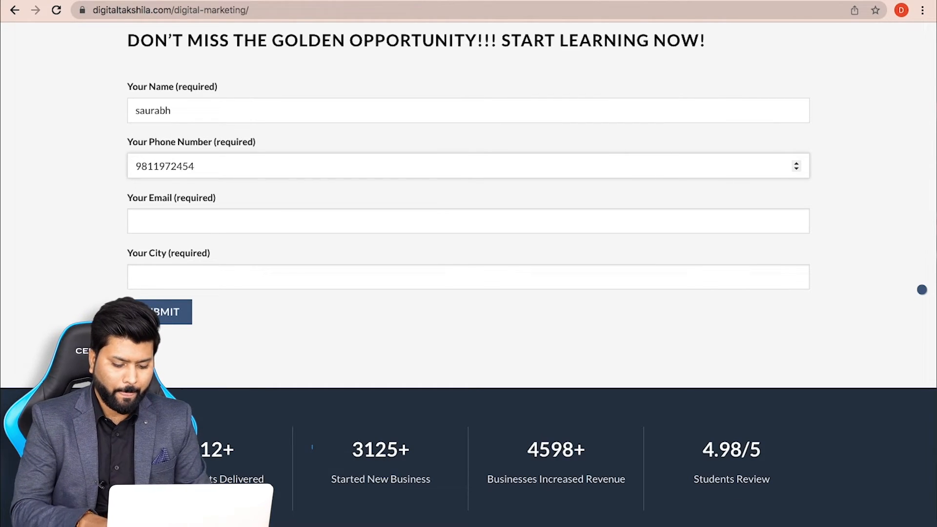
Enter the email and city 'hi', submit the form, and select the thank-you page URL
{"action": "key", "text": "Tab"}
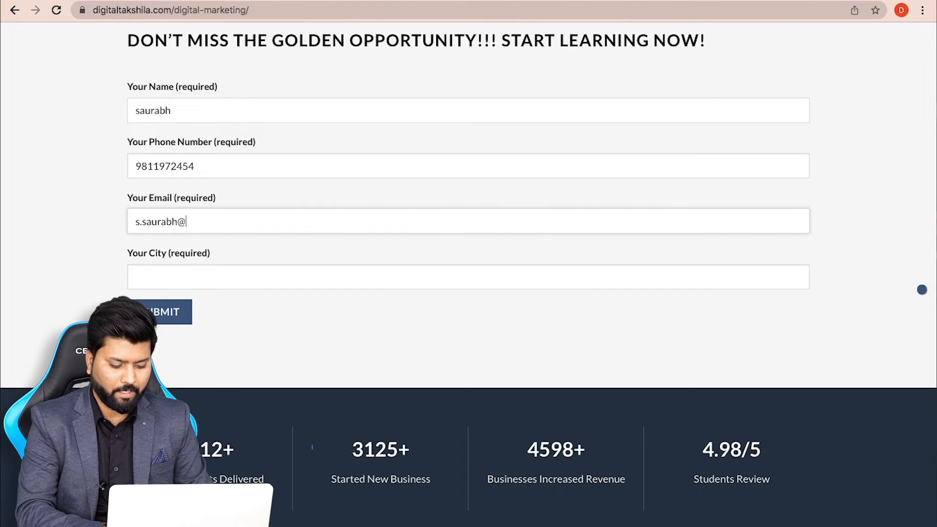
{"action": "key", "text": "Tab"}
{"action": "type", "text": "hi"}
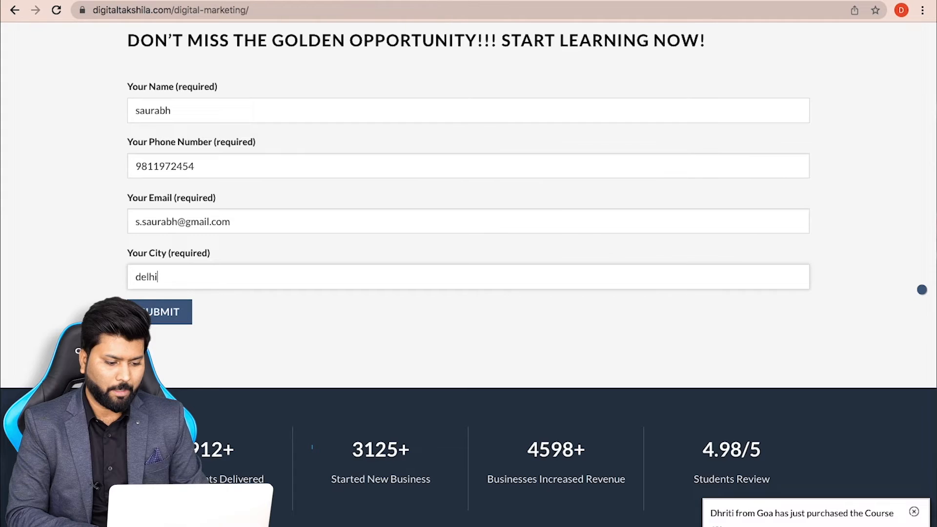
{"action": "left_click", "coordinate": [170, 312]}
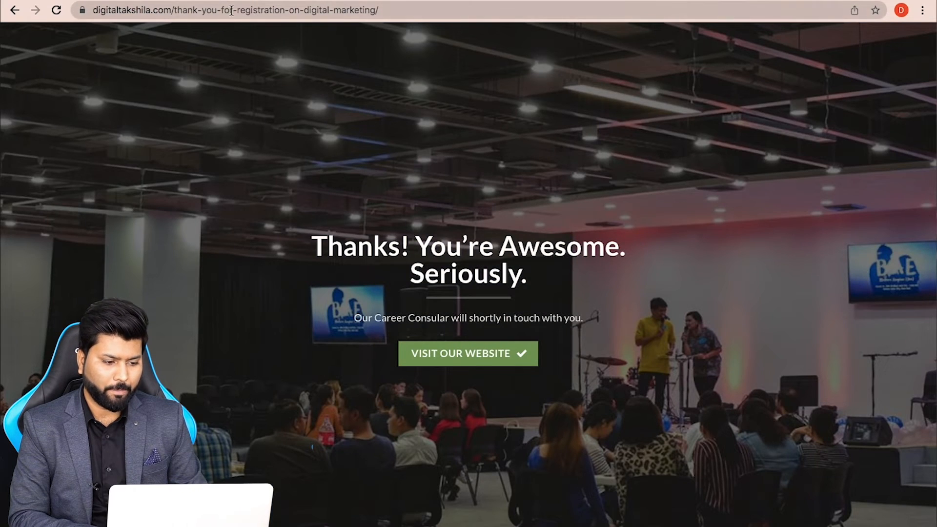
{"action": "left_click", "coordinate": [231, 10]}
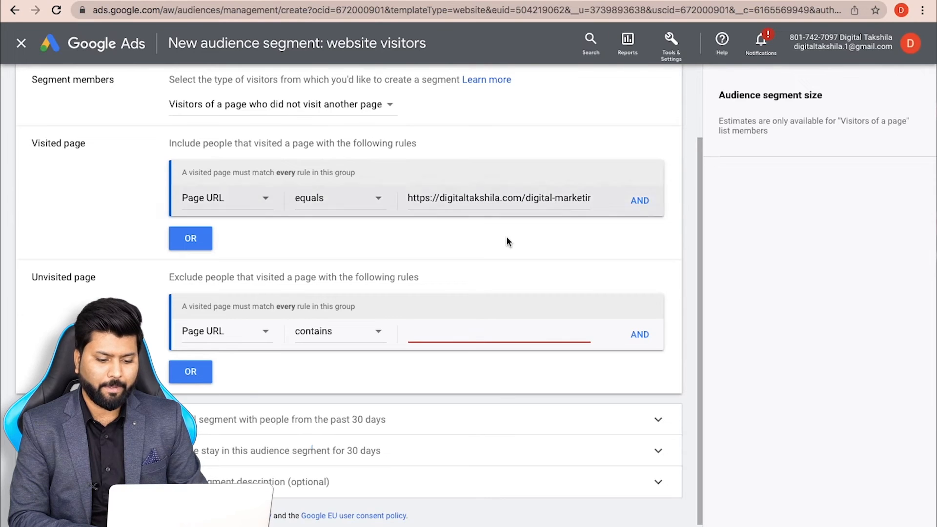
Set the exclude rule to Page URL equals the thank-you-for-registration-on-digital-marketing page address
{"action": "type", "text": "https://digitaltakshila.com/thank-you-for-registration-on-digital-marketing/"}
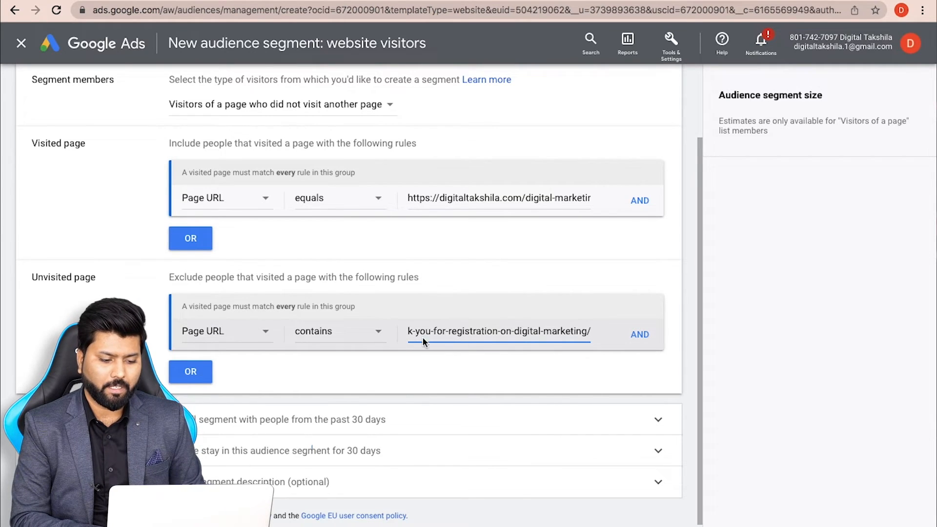
{"action": "left_click", "coordinate": [354, 339]}
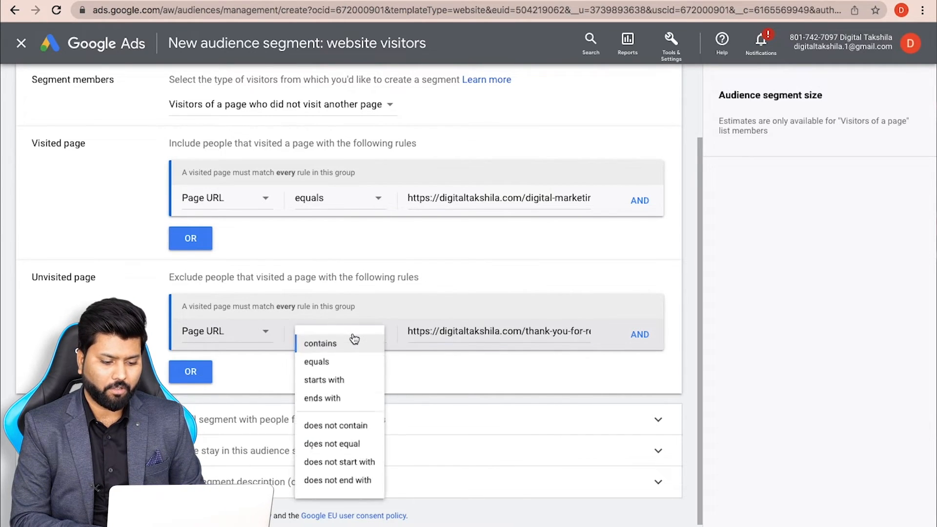
{"action": "left_click", "coordinate": [347, 362]}
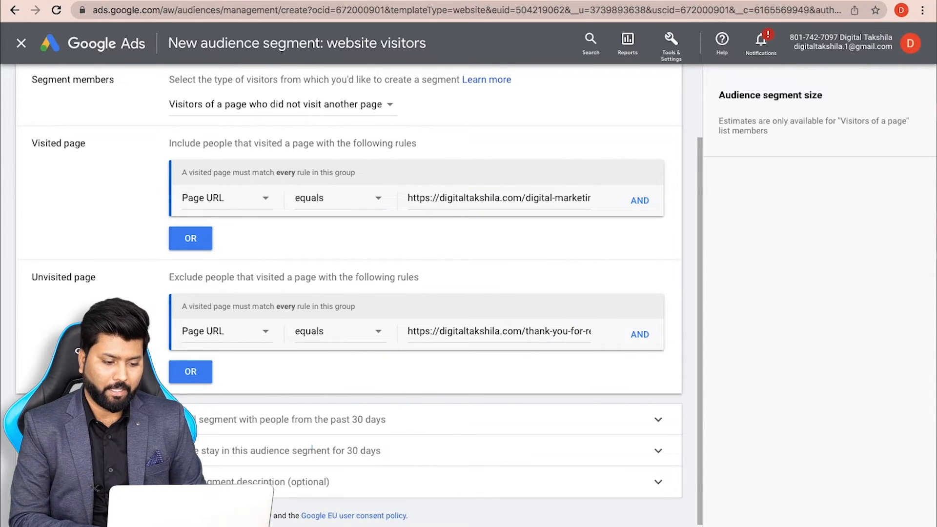
{"action": "scroll", "coordinate": [311, 444], "scroll_direction": "down", "scroll_amount": 2}
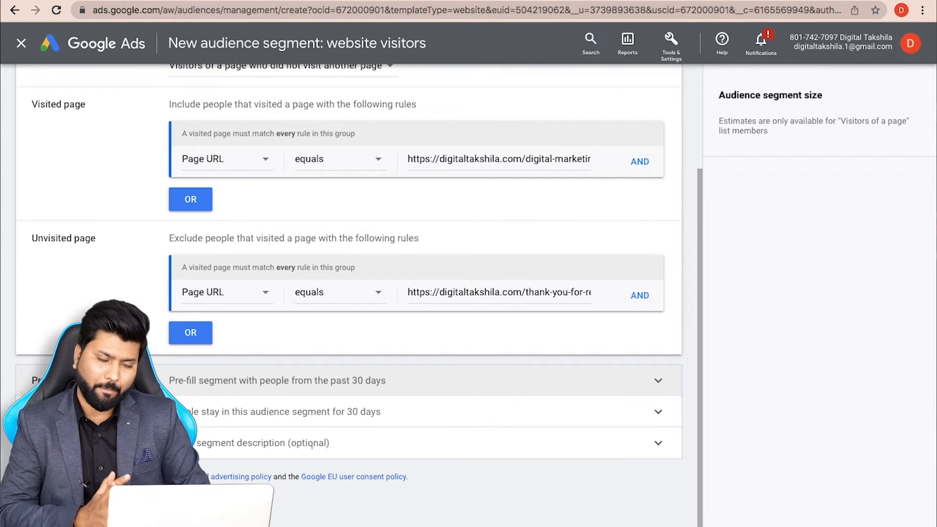
Keep 'Visitors of a page who did not visit another page' as the segment member type
{"action": "scroll", "coordinate": [312, 444], "scroll_direction": "up", "scroll_amount": 3}
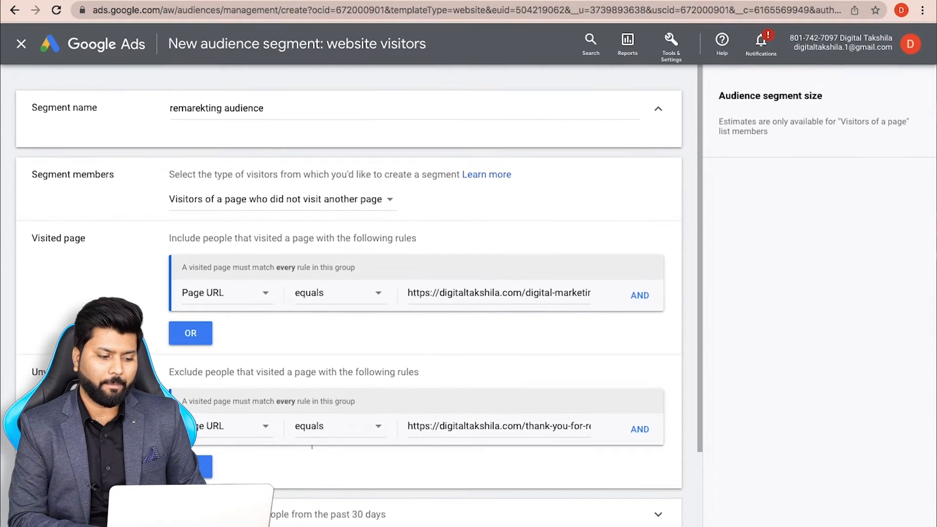
{"action": "left_click", "coordinate": [225, 199]}
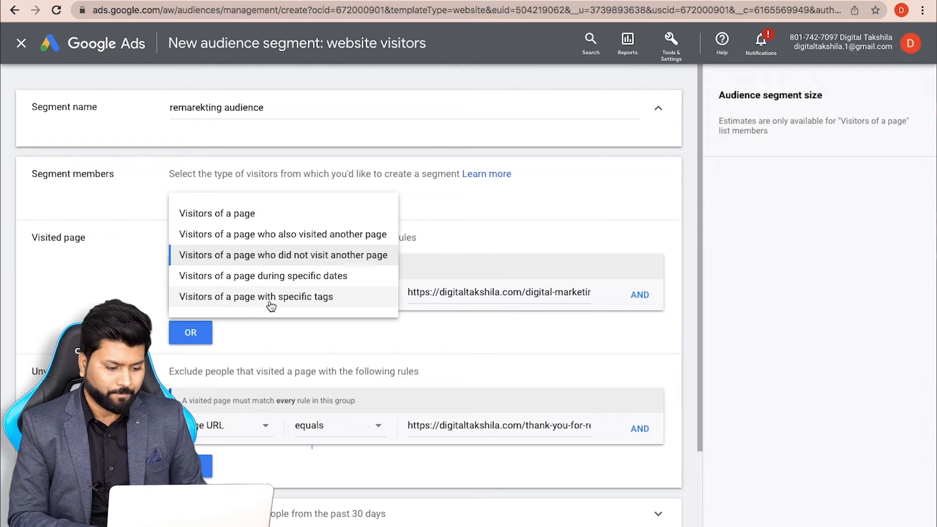
{"action": "left_click", "coordinate": [145, 283]}
Expand the Pre-fill segment options, which default to the past 30 days
{"action": "scroll", "coordinate": [145, 283], "scroll_direction": "down", "scroll_amount": 2}
{"action": "scroll", "coordinate": [146, 288], "scroll_direction": "down", "scroll_amount": 2}
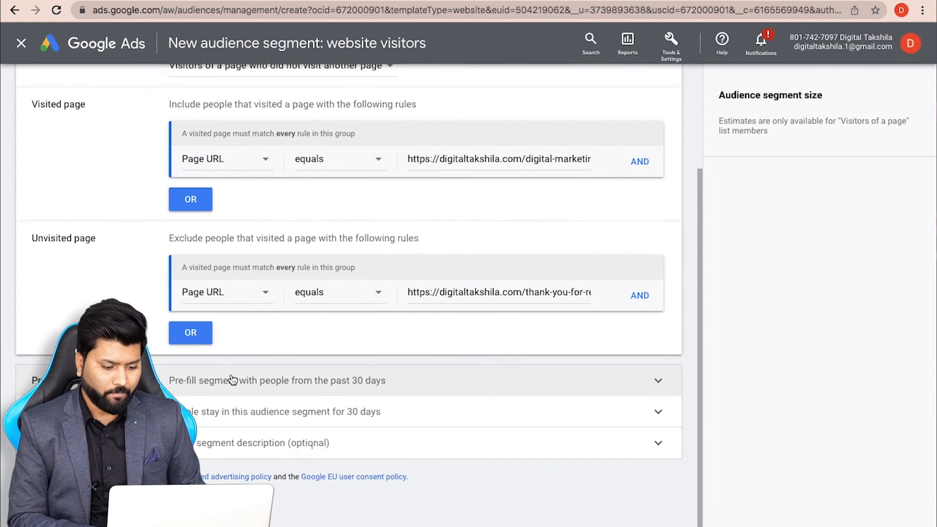
{"action": "left_click", "coordinate": [258, 386]}
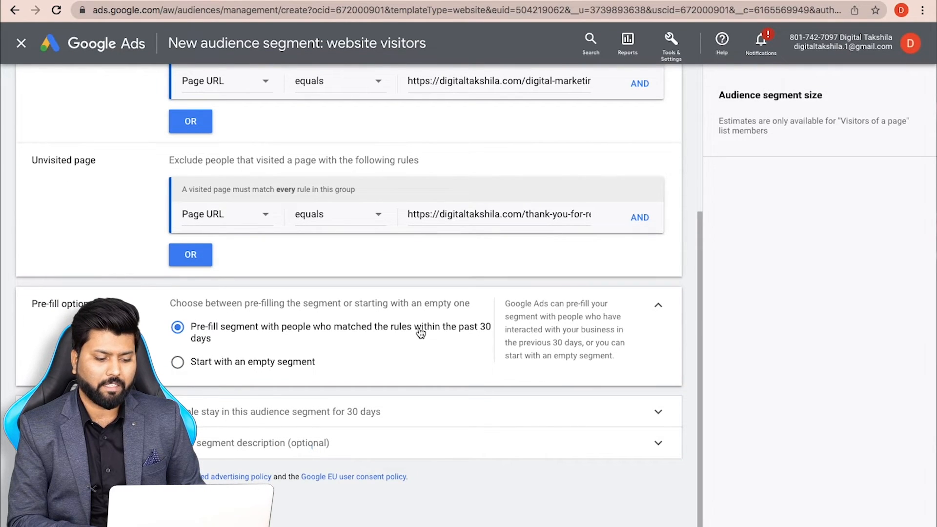
Choose 'Start with an empty segment' and expand the membership duration, currently 30 days
{"action": "left_click", "coordinate": [181, 364]}
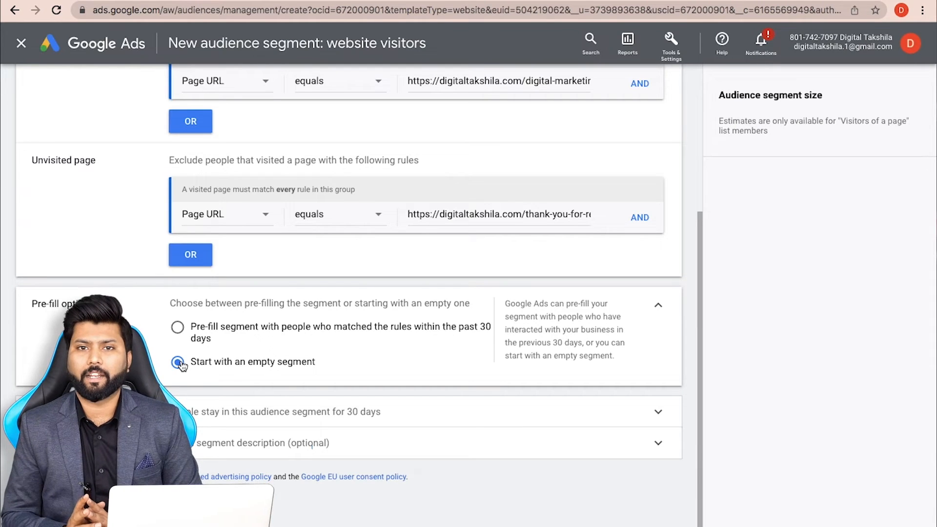
{"action": "left_click", "coordinate": [178, 328]}
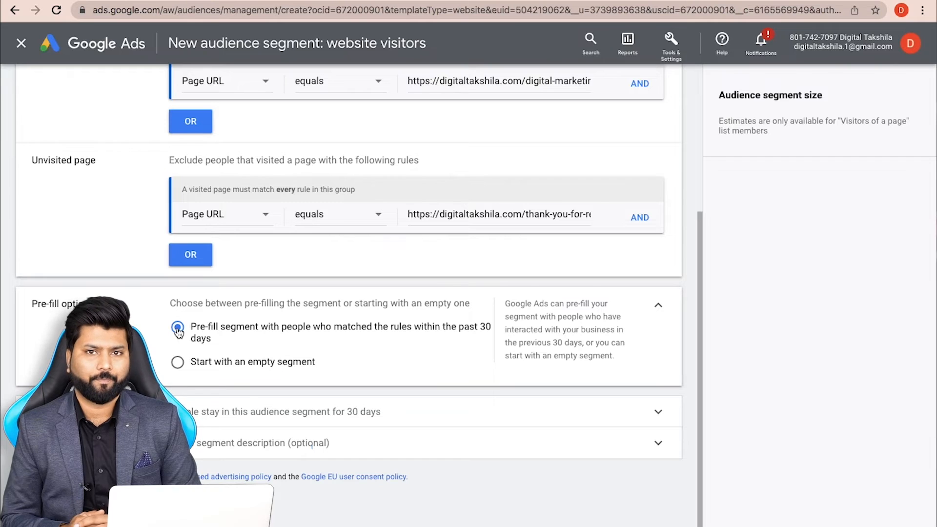
{"action": "left_click", "coordinate": [179, 364]}
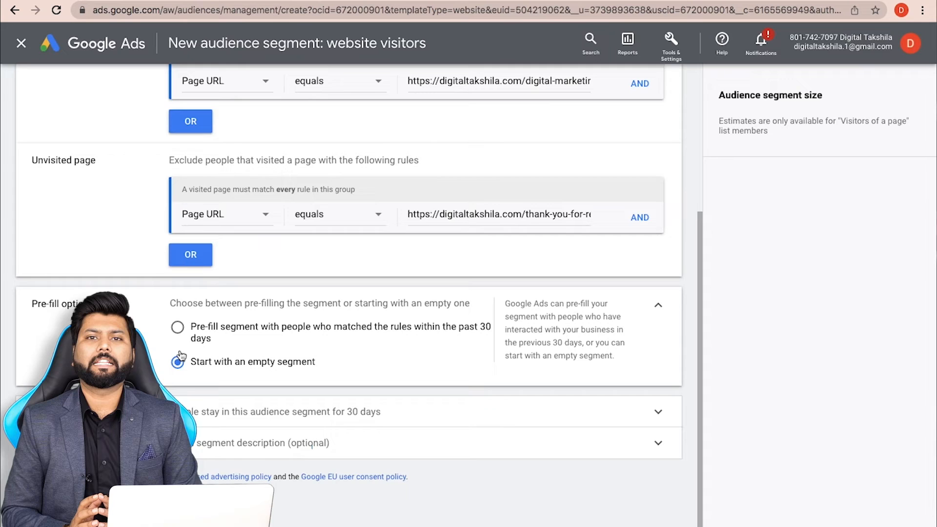
{"action": "left_click", "coordinate": [252, 410]}
{"action": "scroll", "coordinate": [252, 410], "scroll_direction": "down", "scroll_amount": 3}
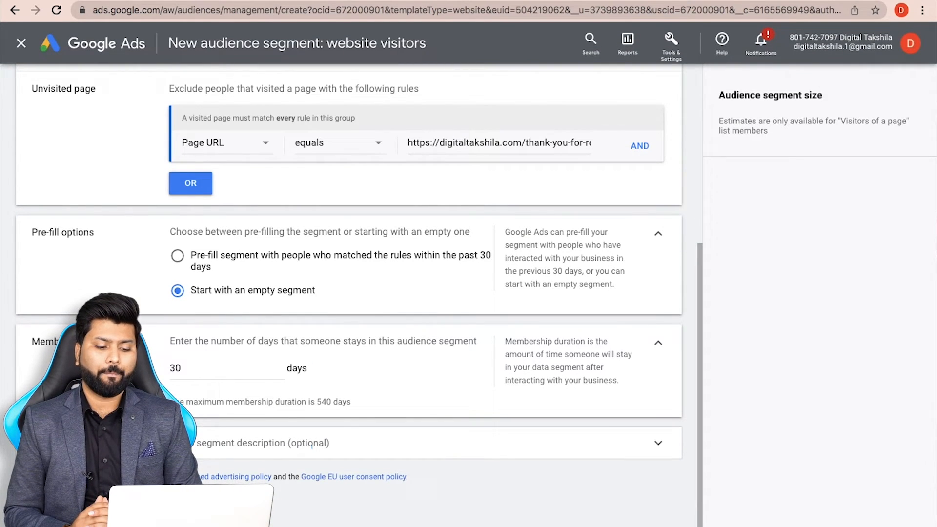
Change the membership duration from 30 to 365 days and save the segment
{"action": "left_click", "coordinate": [209, 376]}
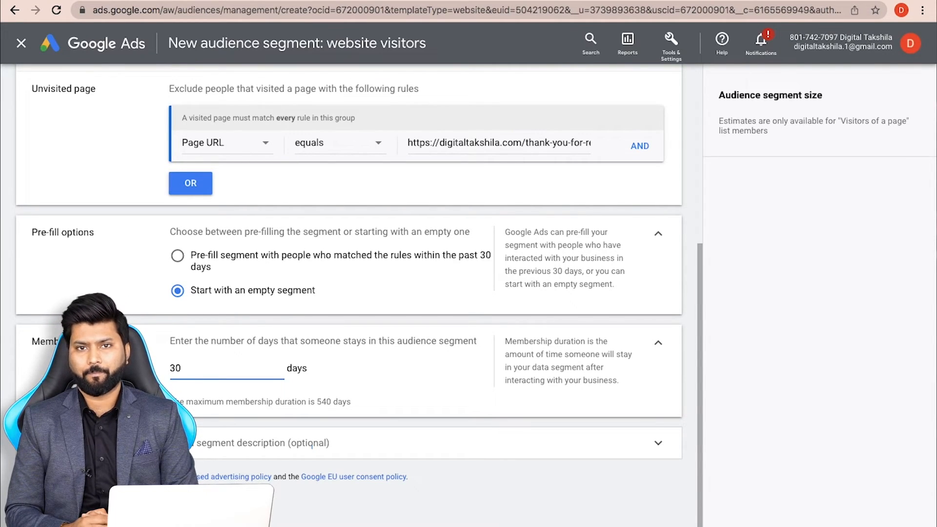
{"action": "key", "text": "super+a"}
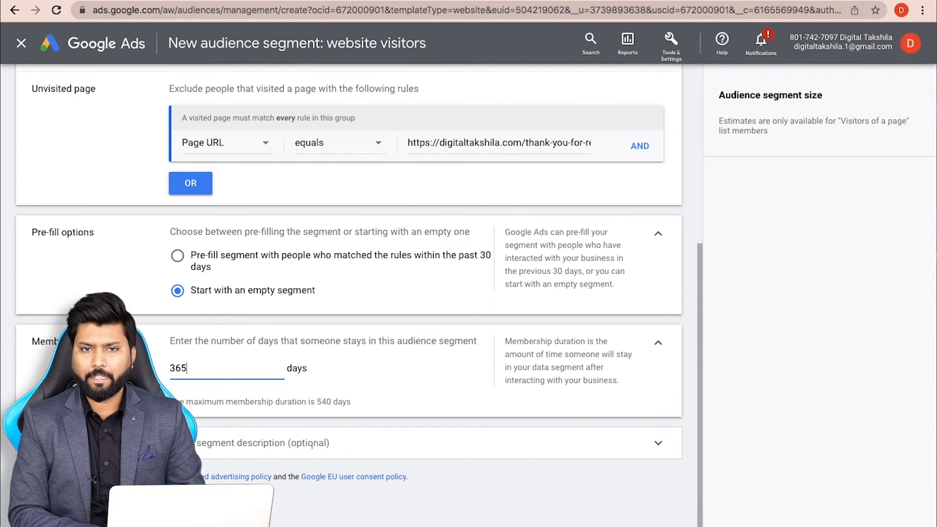
{"action": "left_click", "coordinate": [197, 448]}
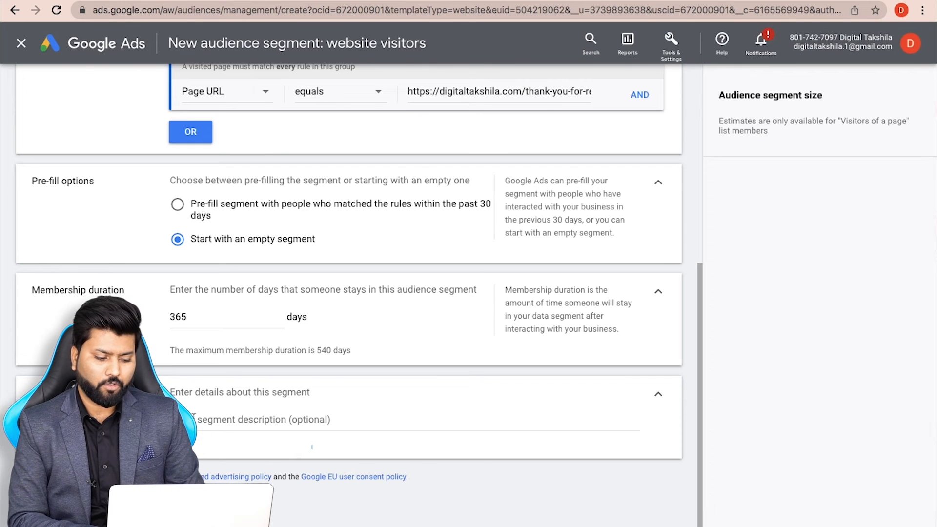
{"action": "left_click", "coordinate": [56, 505]}
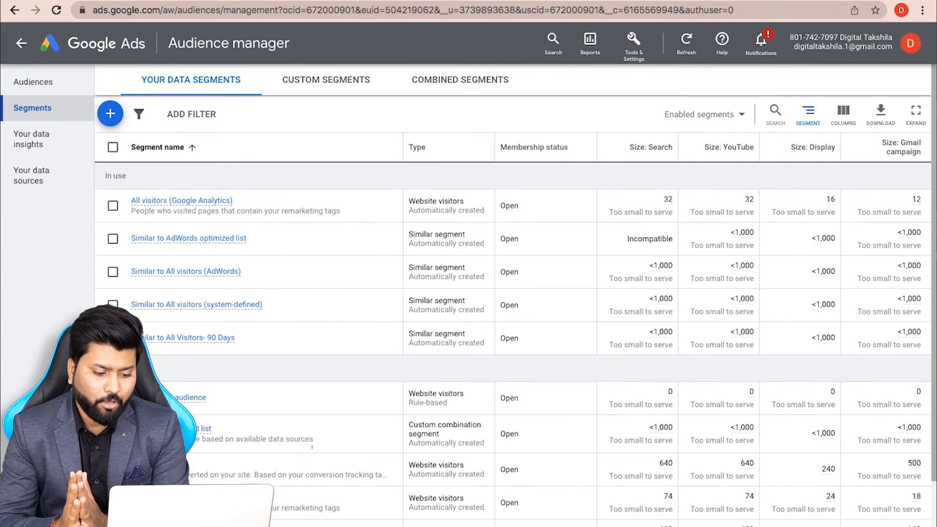
Check that 'remarketing audience' is listed as a rule-based website visitors segment, Open, size 0
{"action": "scroll", "coordinate": [312, 446], "scroll_direction": "down", "scroll_amount": 1}
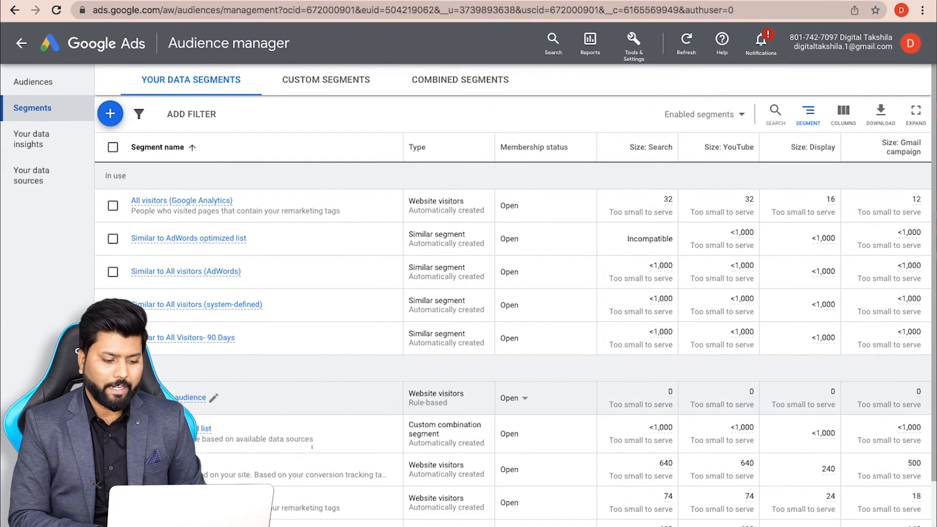